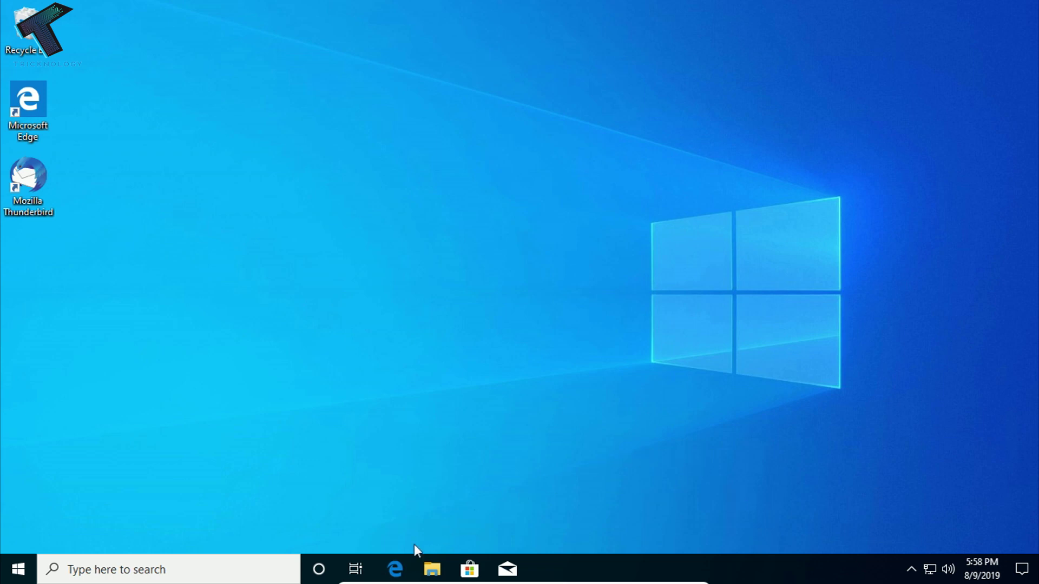
Step: Bring Edge back on ubuntu.com and open the site's Download section
{"action": "left_click", "coordinate": [394, 567]}
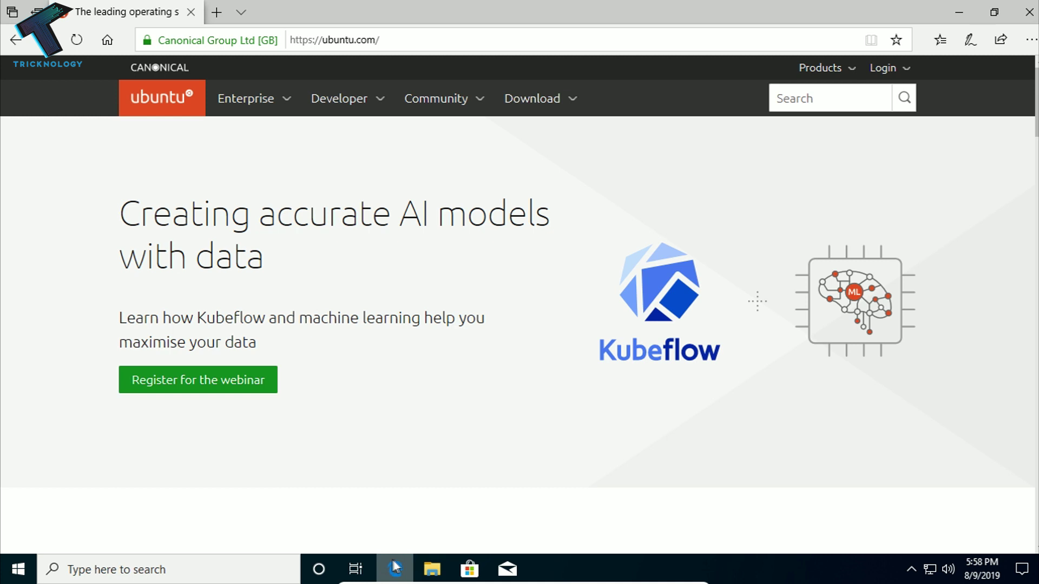
{"action": "left_click", "coordinate": [385, 40]}
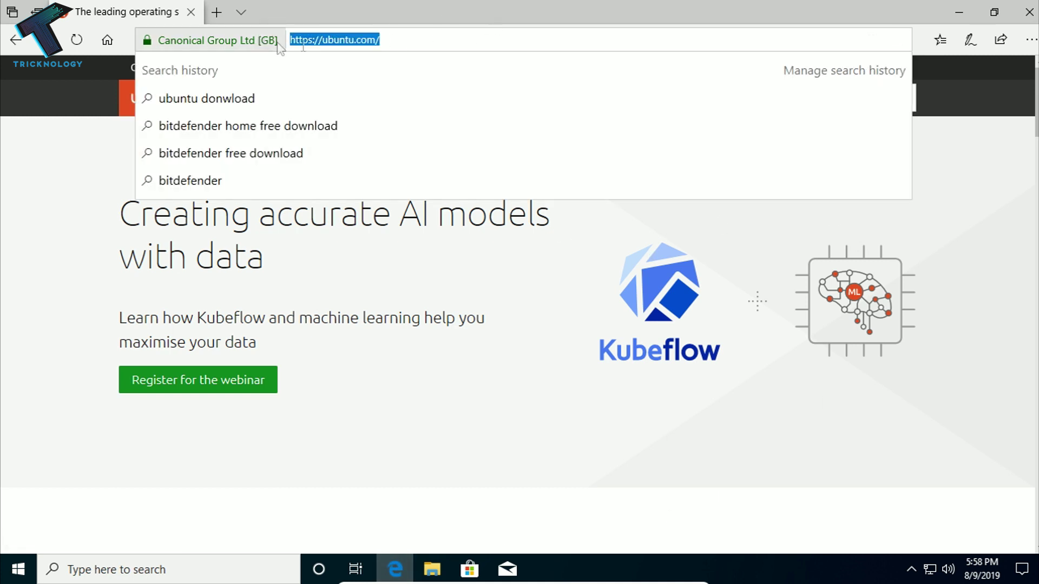
{"action": "left_click", "coordinate": [29, 182]}
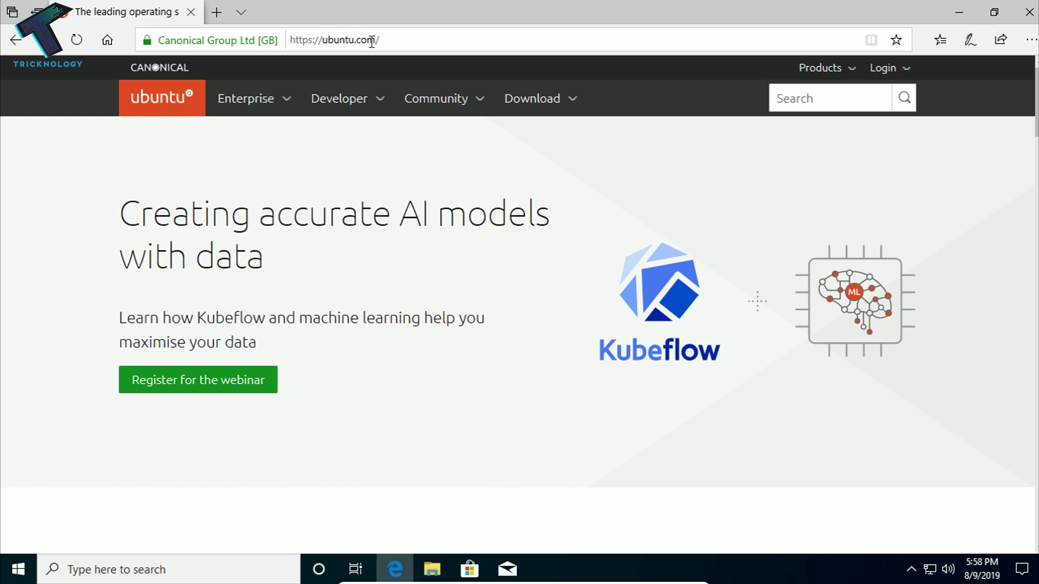
{"action": "left_click", "coordinate": [576, 108]}
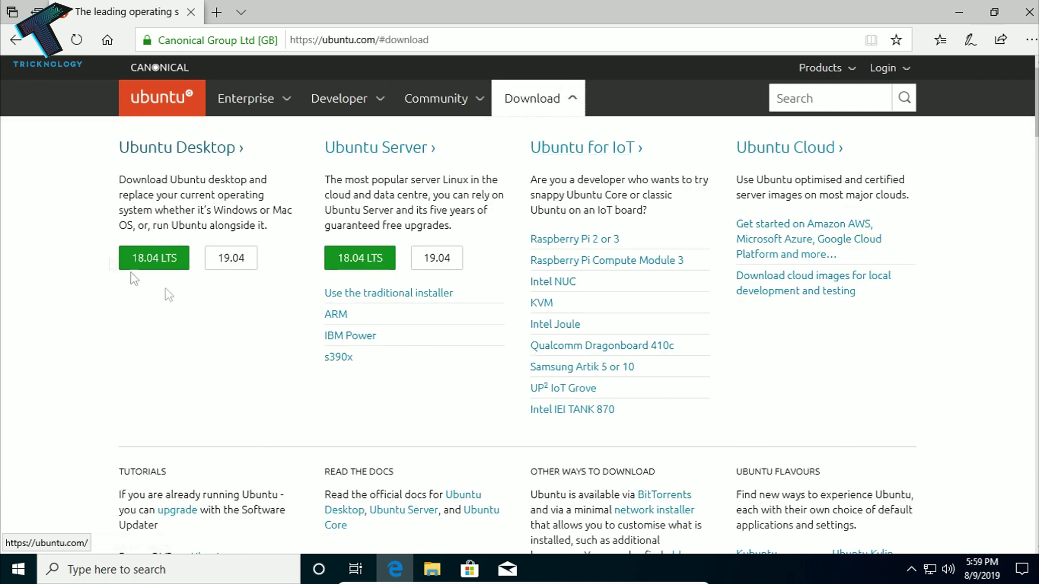
{"action": "left_click_drag", "start_coordinate": [108, 152], "coordinate": [252, 146]}
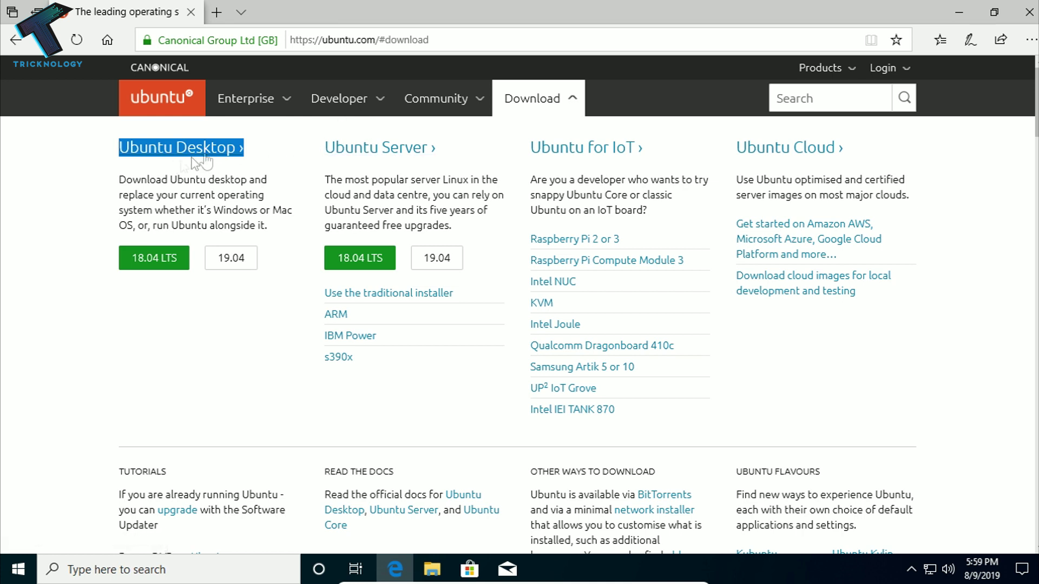
{"action": "left_click", "coordinate": [287, 184]}
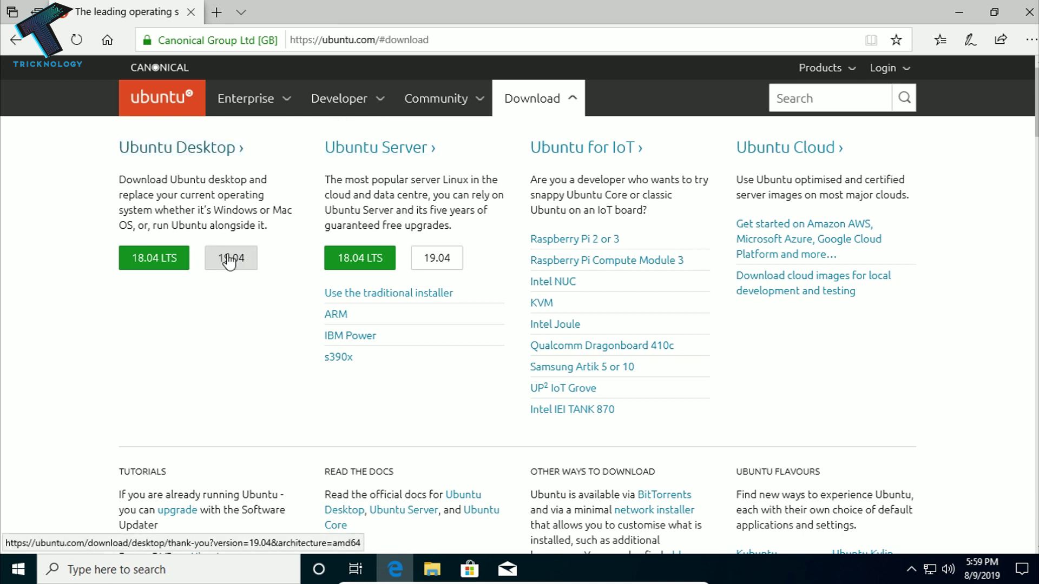
Step: Start the Ubuntu Desktop 19.04 download via 'download now', then minimize Edge
{"action": "left_click", "coordinate": [241, 261]}
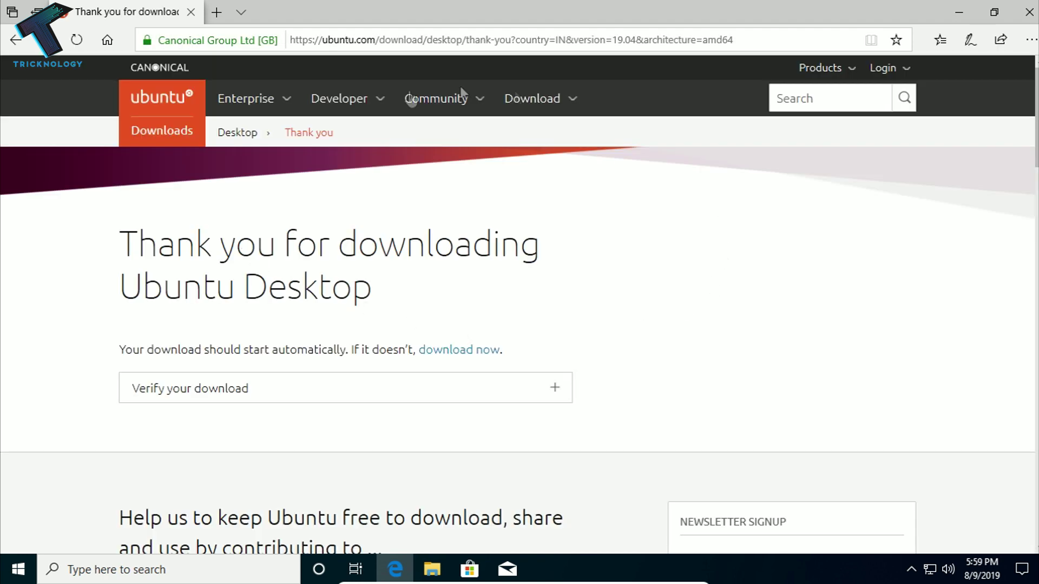
{"action": "scroll", "coordinate": [264, 274], "scroll_direction": "down", "scroll_amount": 2}
{"action": "scroll", "coordinate": [428, 279], "scroll_direction": "up", "scroll_amount": 2}
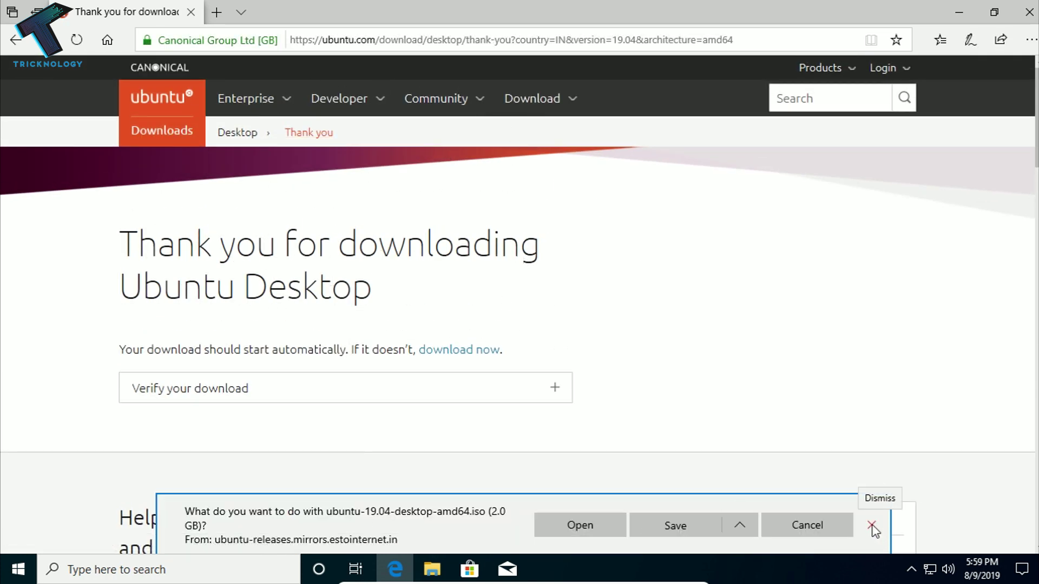
{"action": "left_click", "coordinate": [872, 526]}
{"action": "left_click", "coordinate": [473, 351]}
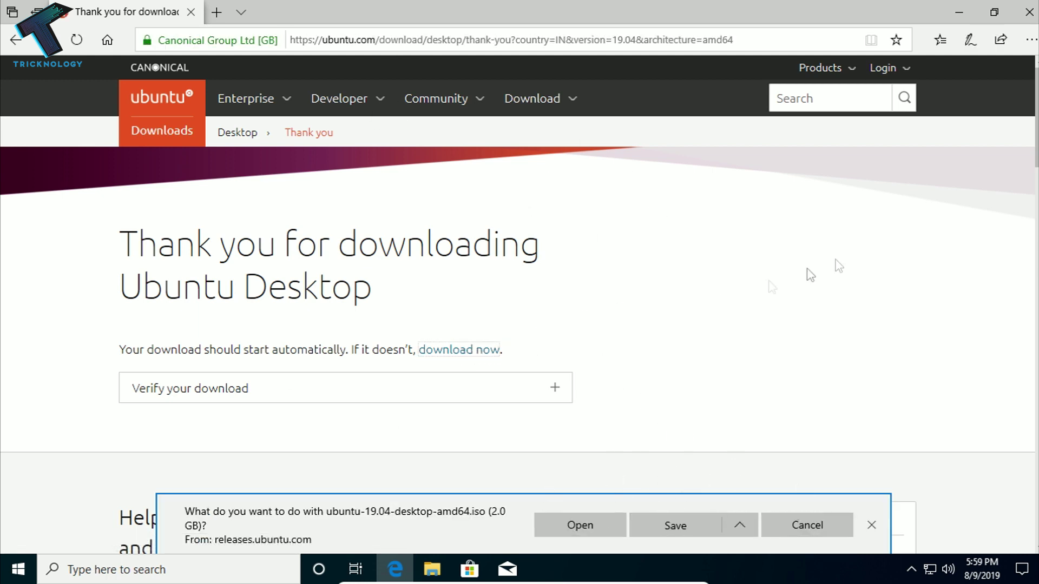
{"action": "left_click", "coordinate": [957, 12]}
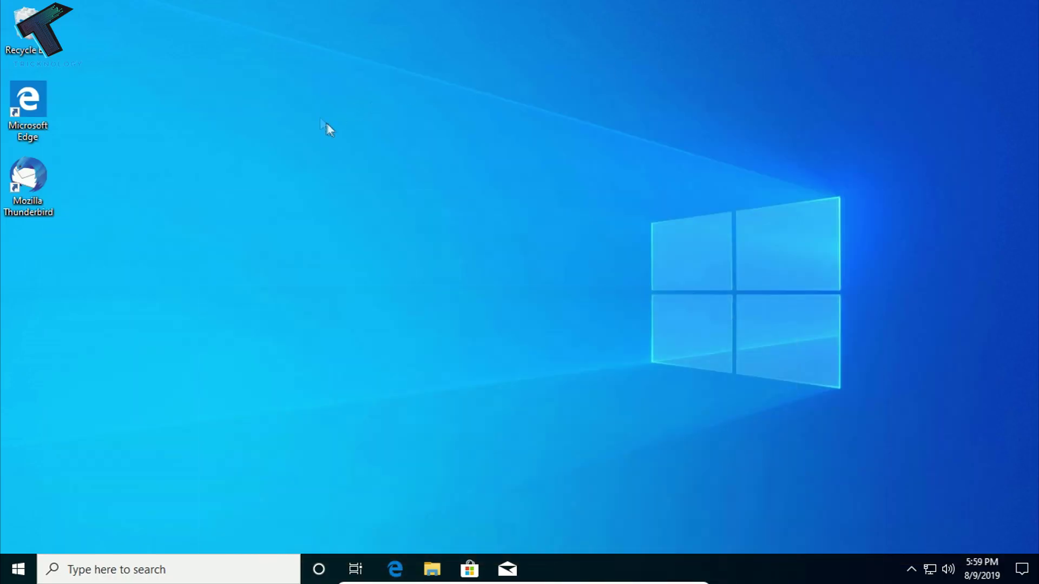
Step: Open This PC in File Explorer showing the Ubuntu 19.04 CD Drive (D:), and reposition the window
{"action": "left_click", "coordinate": [421, 574]}
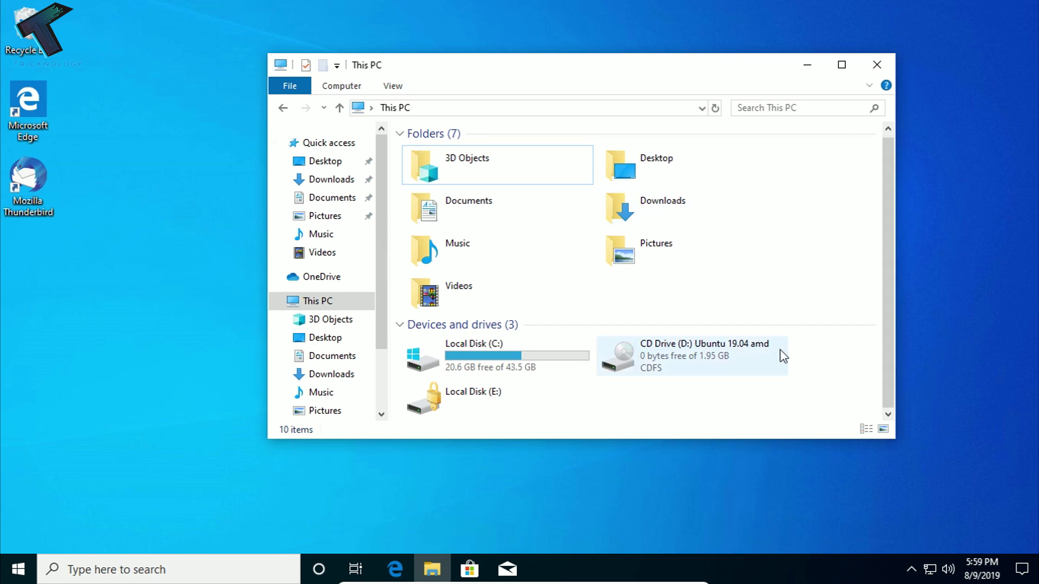
{"action": "left_click_drag", "start_coordinate": [644, 70], "coordinate": [550, 36]}
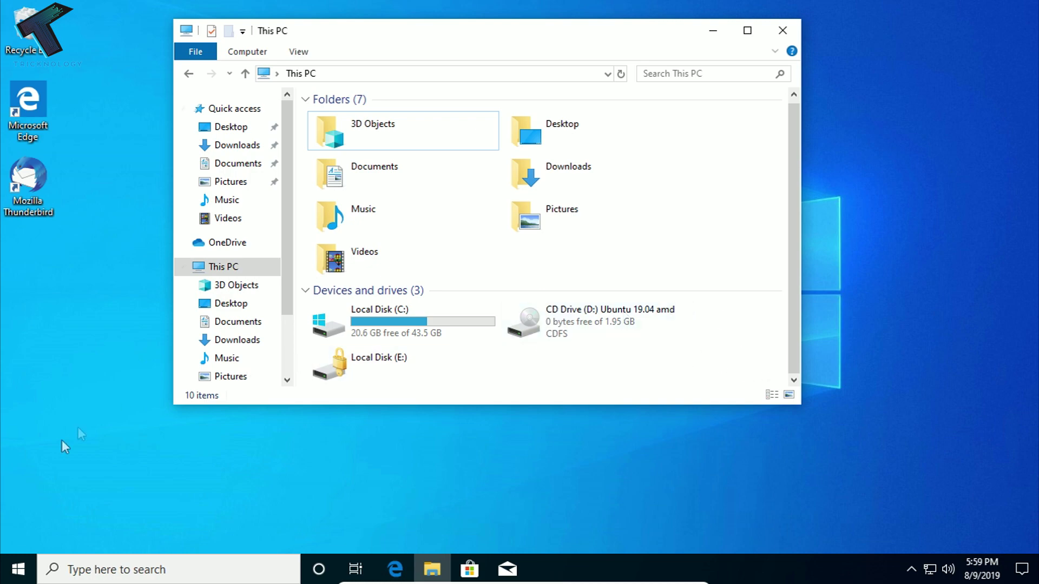
{"action": "left_click", "coordinate": [24, 559]}
{"action": "left_click", "coordinate": [673, 331]}
{"action": "left_click", "coordinate": [18, 568]}
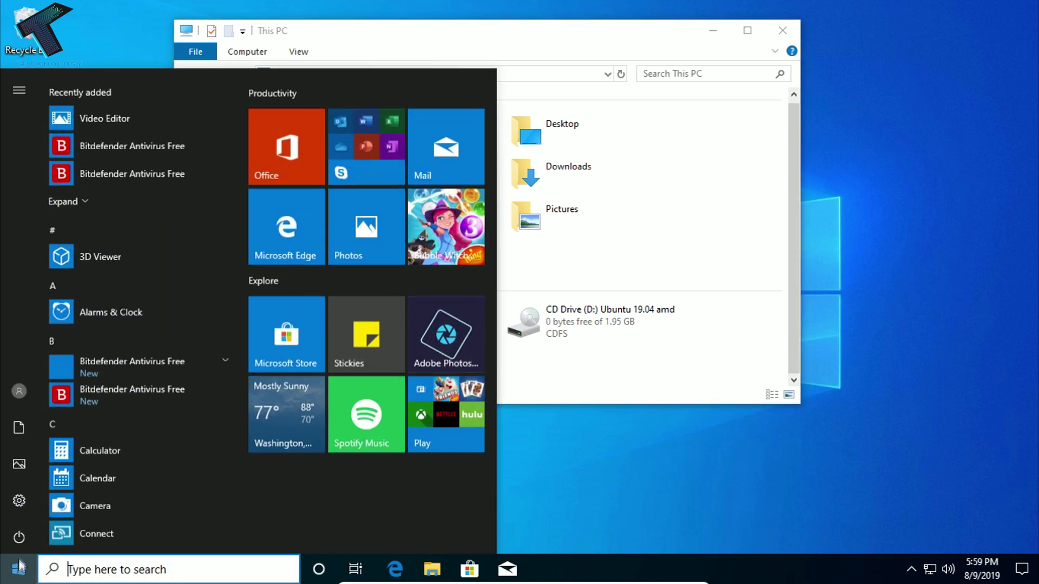
Step: Restart Windows from the Start menu's power options
{"action": "left_click", "coordinate": [18, 538]}
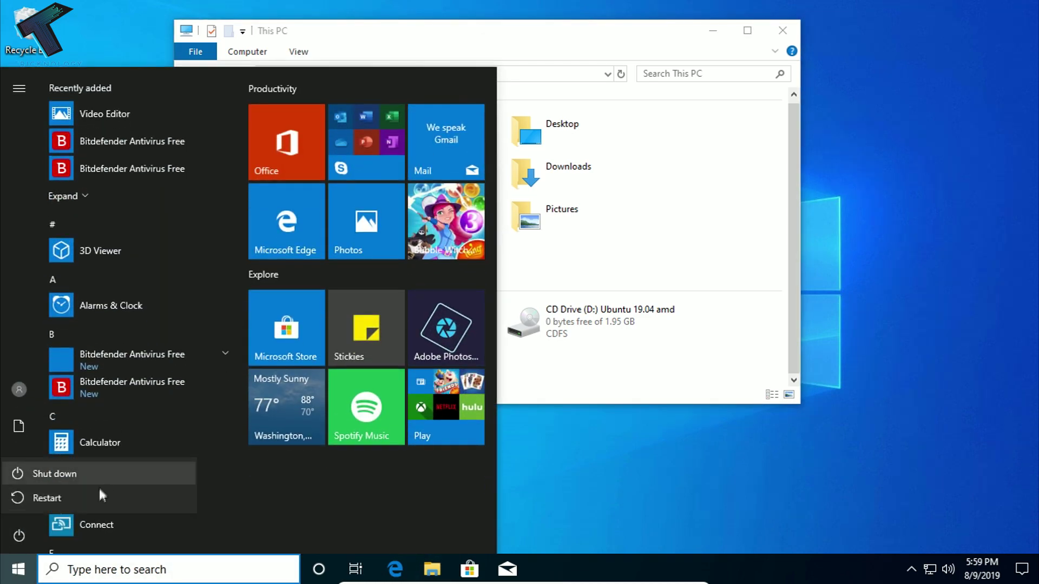
{"action": "left_click", "coordinate": [64, 501]}
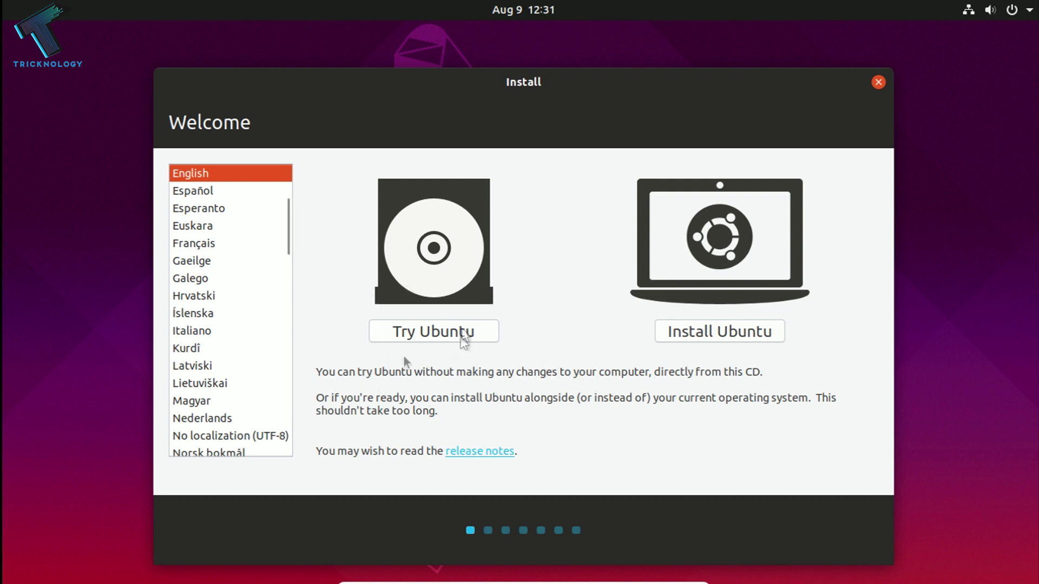
Step: Choose Install Ubuntu in English and keep the English (US) keyboard layout
{"action": "left_click", "coordinate": [738, 339]}
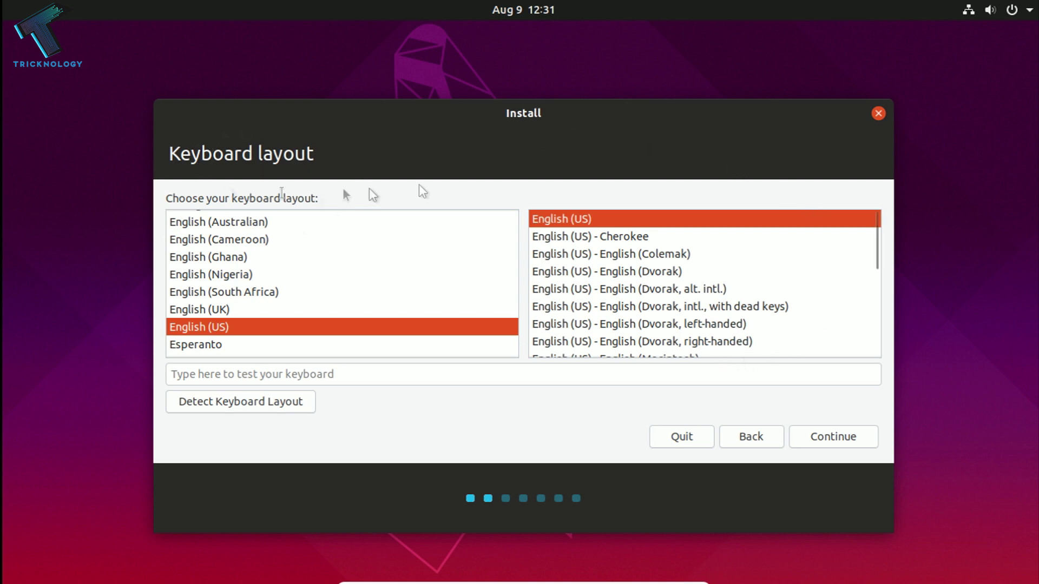
{"action": "left_click", "coordinate": [860, 441]}
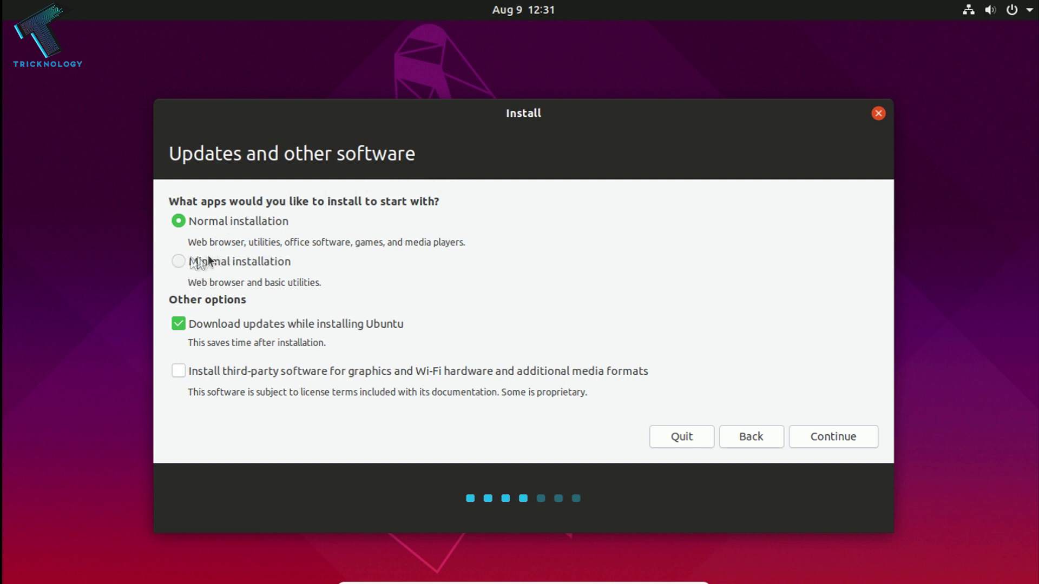
Step: Keep Normal installation with updates downloaded during install, and continue
{"action": "left_click", "coordinate": [181, 260]}
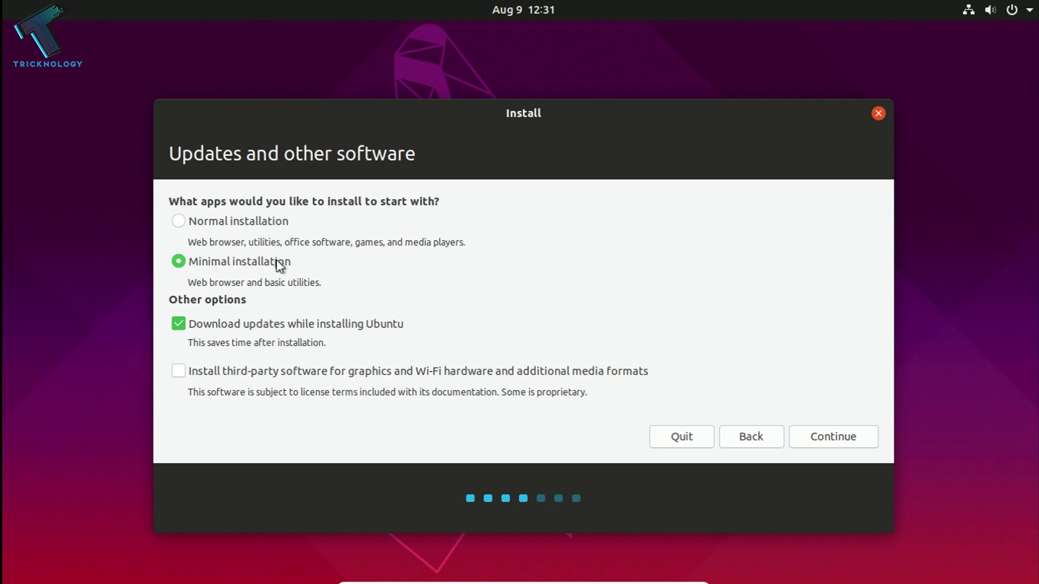
{"action": "left_click", "coordinate": [226, 218]}
{"action": "left_click", "coordinate": [179, 324]}
{"action": "left_click", "coordinate": [837, 442]}
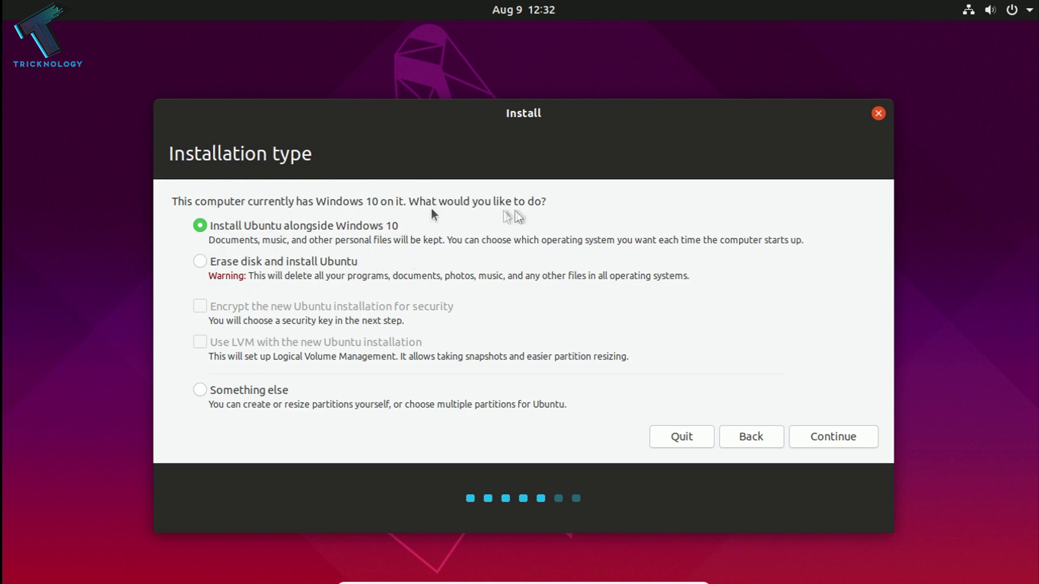
Step: Keep 'Install Ubuntu alongside Windows 10' as the installation type and continue
{"action": "left_click", "coordinate": [842, 433]}
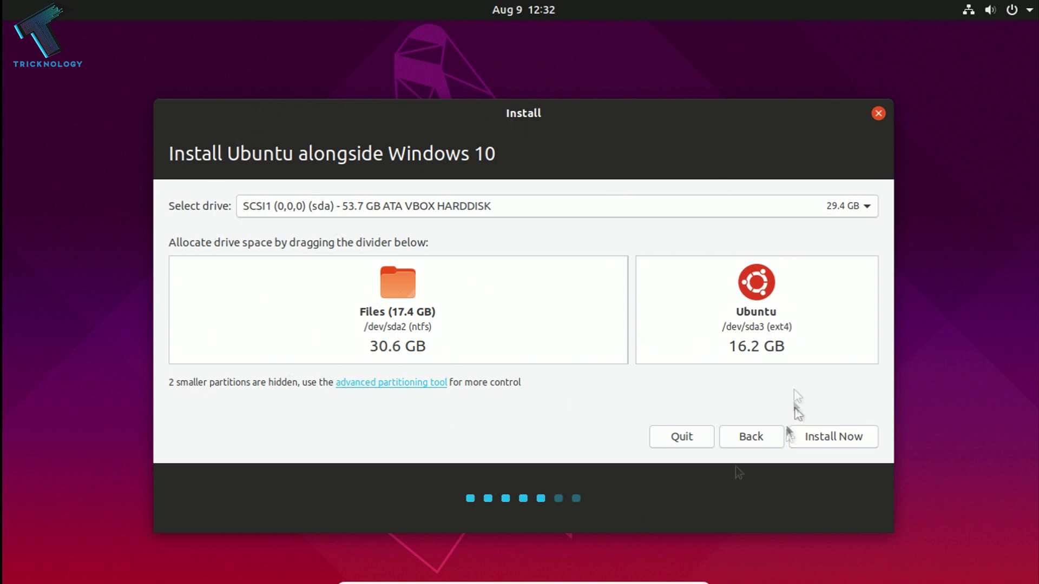
Step: Choose Install Now and confirm both prompts to write the partition changes to disk
{"action": "left_click", "coordinate": [818, 448]}
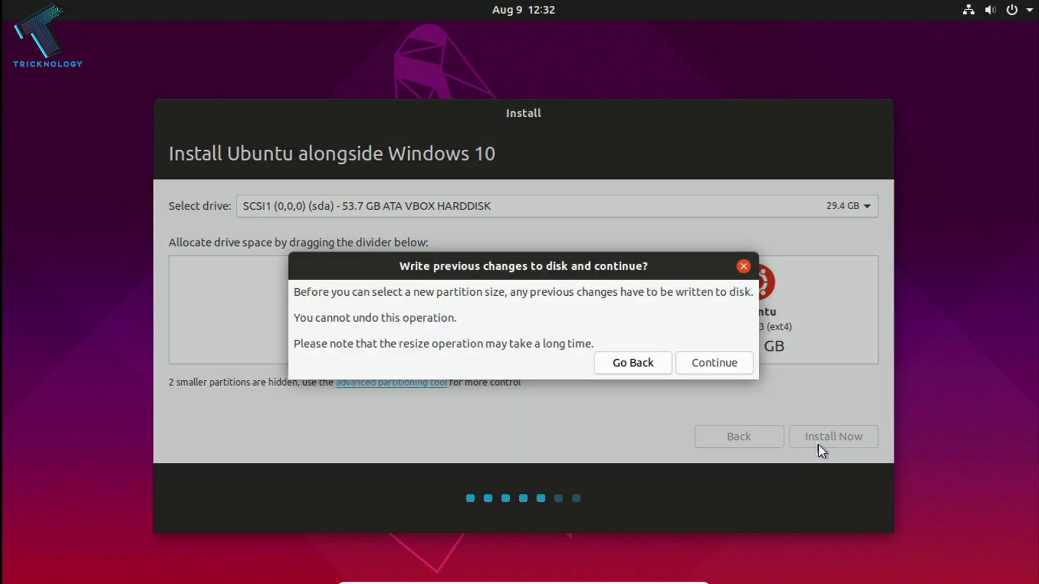
{"action": "left_click", "coordinate": [728, 367]}
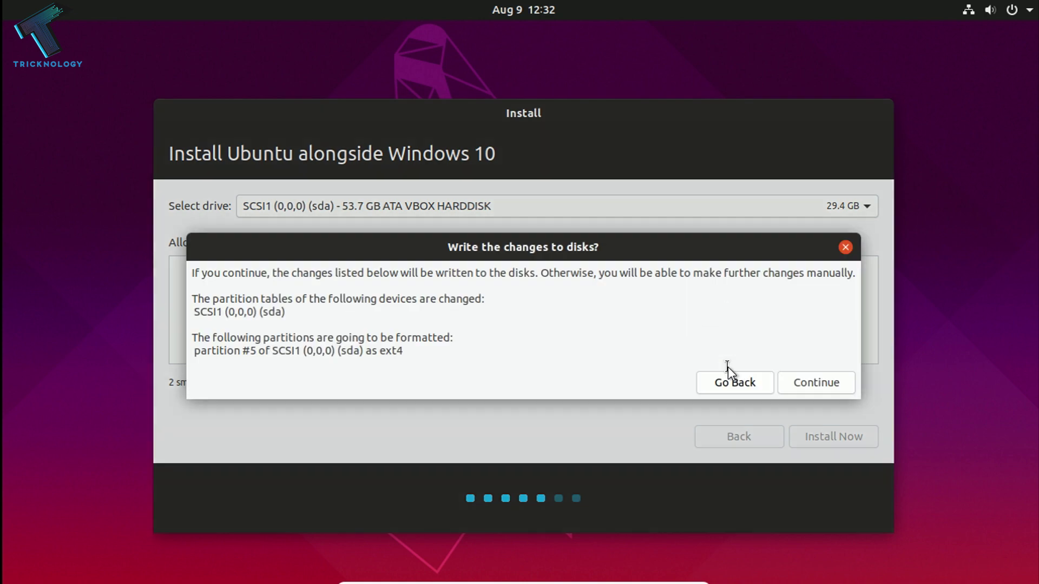
{"action": "left_click", "coordinate": [815, 385]}
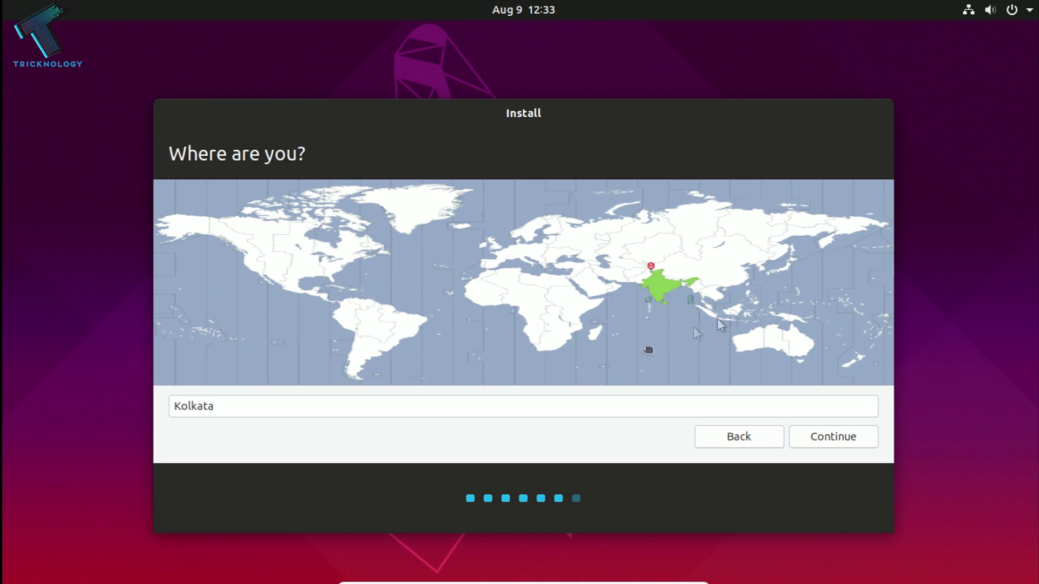
Step: Set the location to Kolkata and enter the account name
{"action": "left_click", "coordinate": [674, 288]}
{"action": "left_click", "coordinate": [853, 447]}
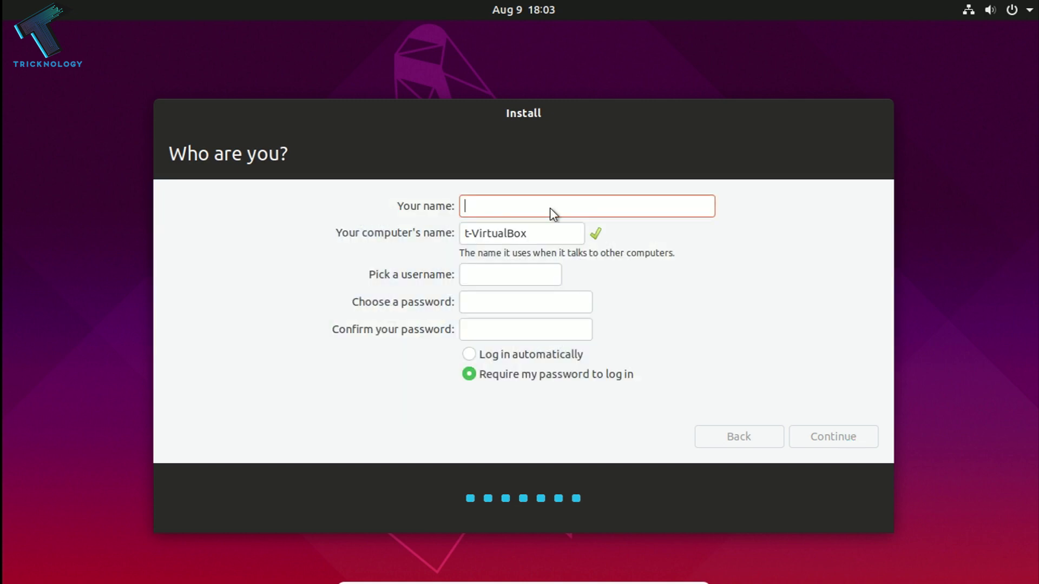
{"action": "type", "text": "Tricknology"}
{"action": "left_click", "coordinate": [530, 306]}
Step: Enter and confirm the account password, then continue the installation
{"action": "type", "text": "********"}
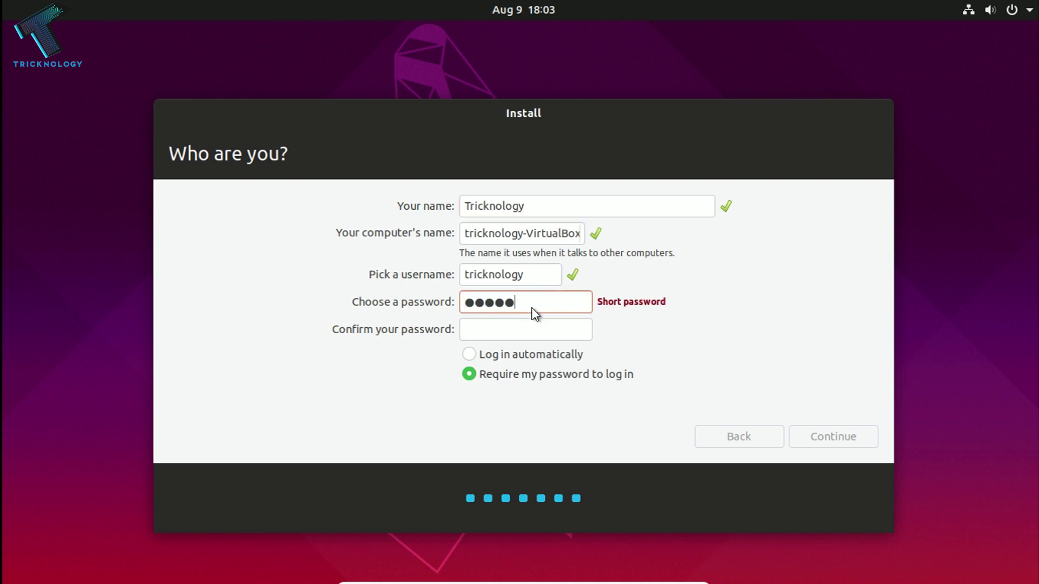
{"action": "left_click", "coordinate": [535, 336]}
{"action": "type", "text": "********"}
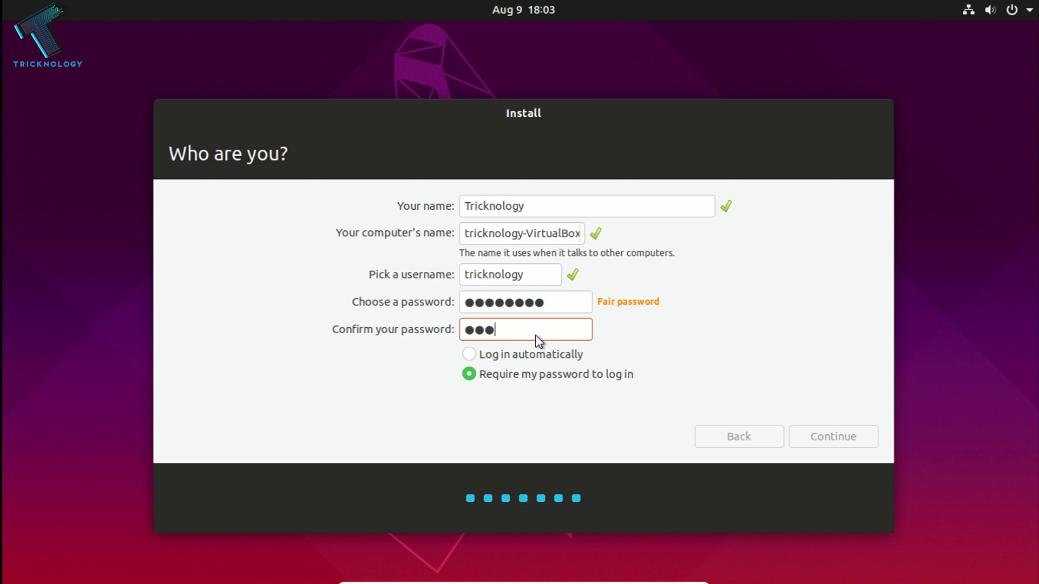
{"action": "left_click", "coordinate": [836, 448]}
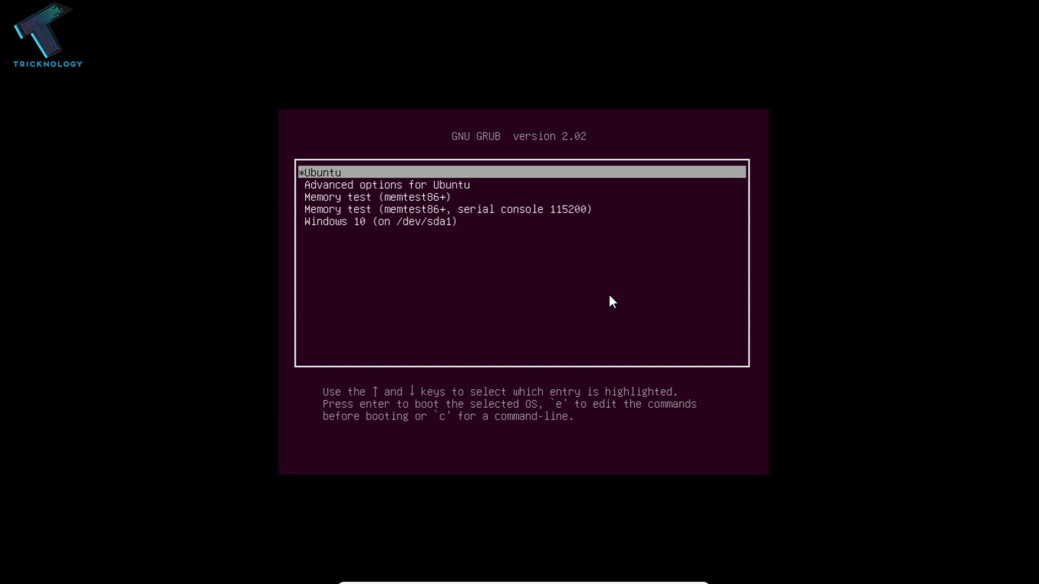
Step: Browse the GRUB entries, including memory test and Windows 10, then boot Ubuntu
{"action": "key", "text": "Down"}
{"action": "key", "text": "Down"}
{"action": "key", "text": "Up"}
{"action": "key", "text": "Up"}
{"action": "key", "text": "Down"}
{"action": "key", "text": "Down"}
{"action": "key", "text": "Up"}
{"action": "key", "text": "Up"}
{"action": "key", "text": "Down"}
{"action": "key", "text": "Down"}
{"action": "key", "text": "Down"}
{"action": "key", "text": "Down"}
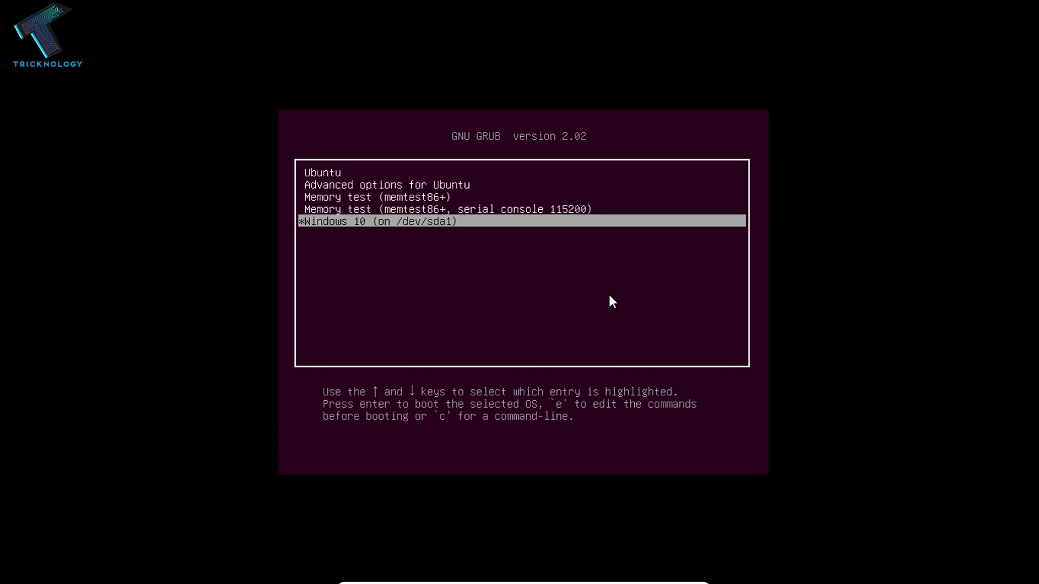
{"action": "key", "text": "Up"}
{"action": "key", "text": "Down"}
{"action": "key", "text": "Up"}
{"action": "key", "text": "Up"}
{"action": "key", "text": "Up"}
{"action": "key", "text": "Up"}
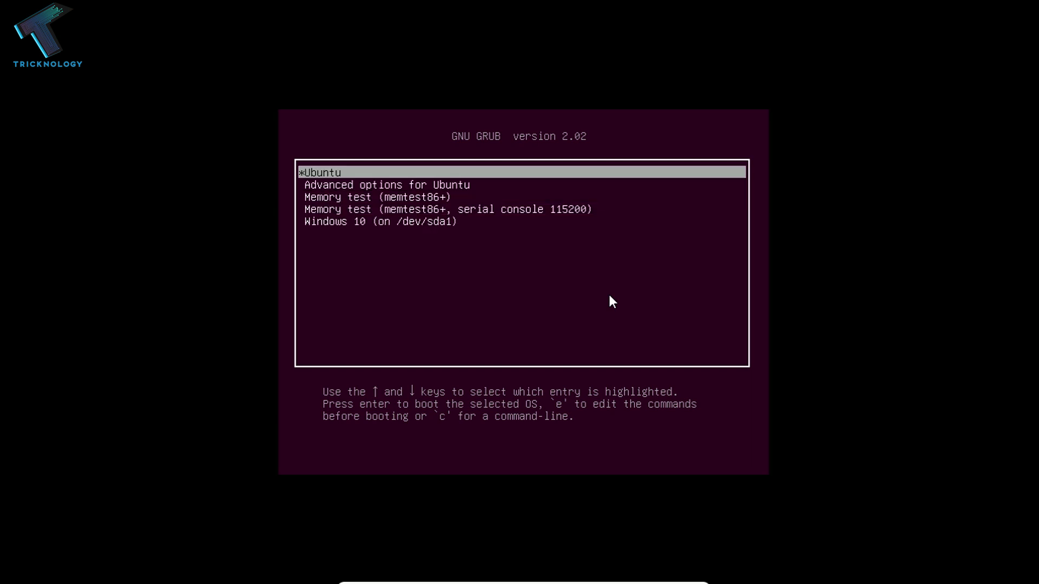
{"action": "key", "text": "Return"}
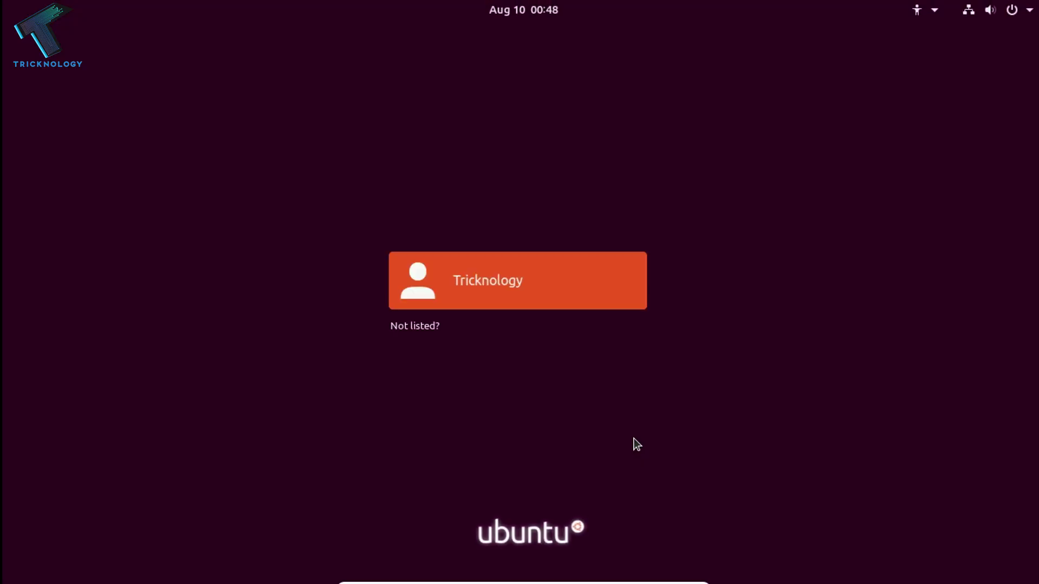
Step: Select the listed user account and sign in with its password
{"action": "left_click", "coordinate": [495, 288]}
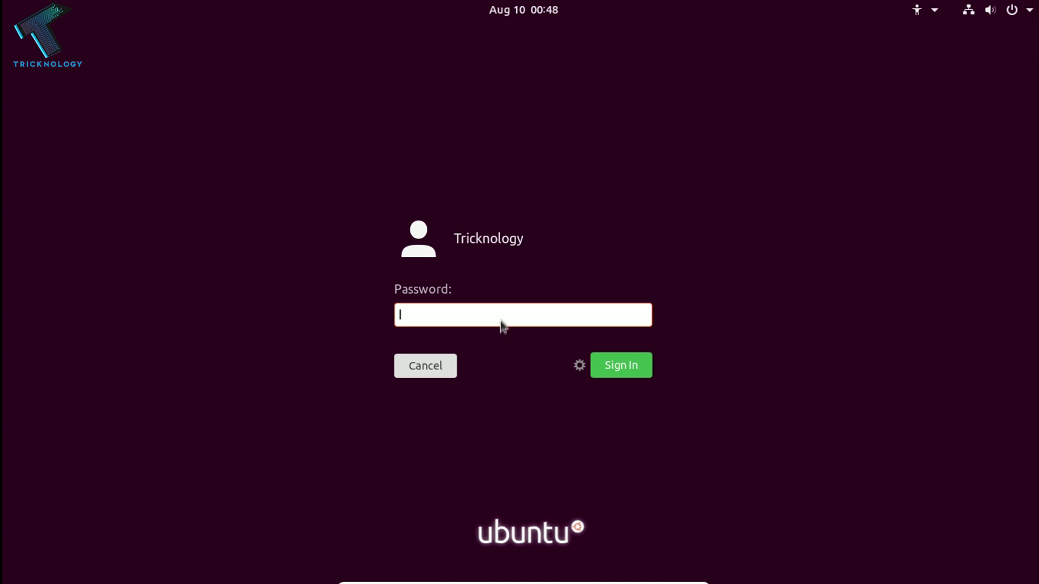
{"action": "type", "text": "********"}
{"action": "key", "text": "Return"}
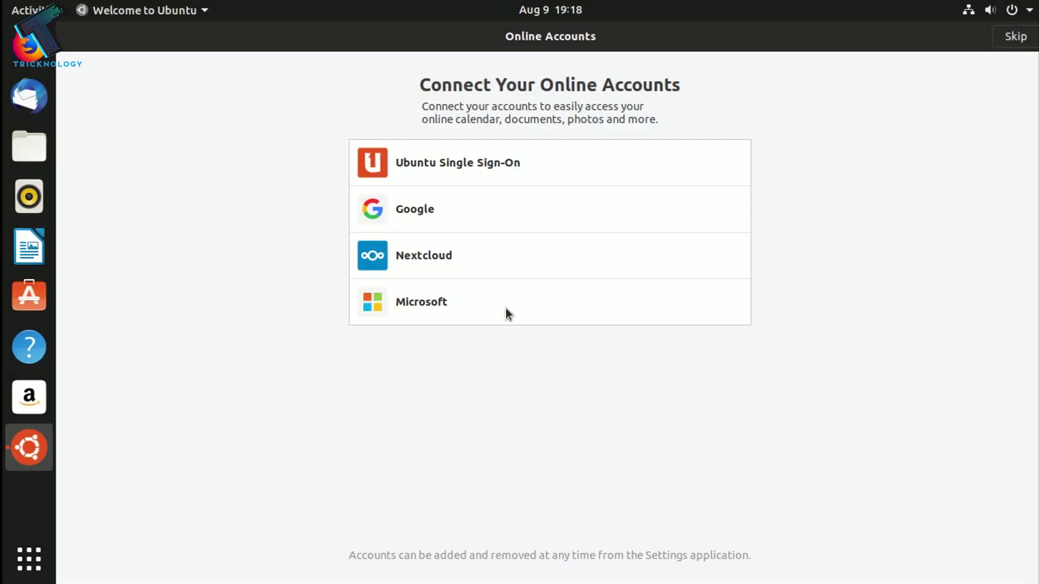
Step: Skip online accounts, accept the privacy choice and finish the Welcome to Ubuntu setup
{"action": "left_click", "coordinate": [1016, 37]}
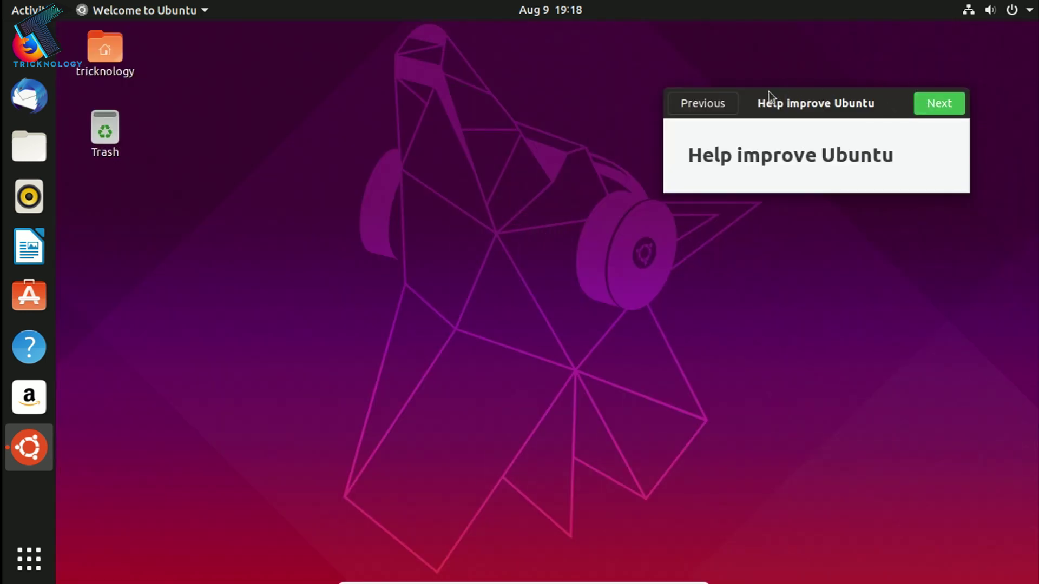
{"action": "right_click", "coordinate": [771, 103]}
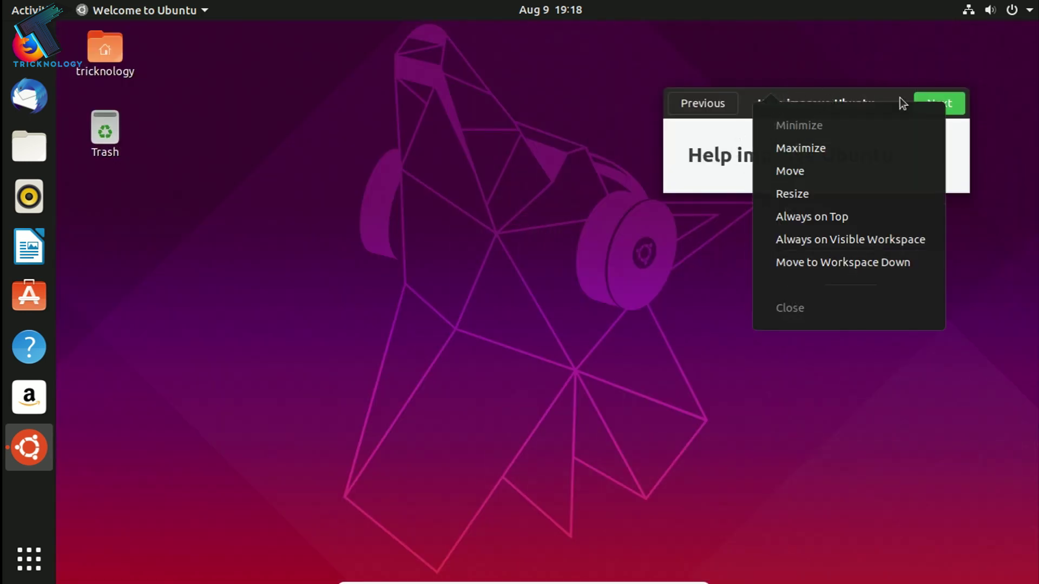
{"action": "left_click", "coordinate": [1028, 146]}
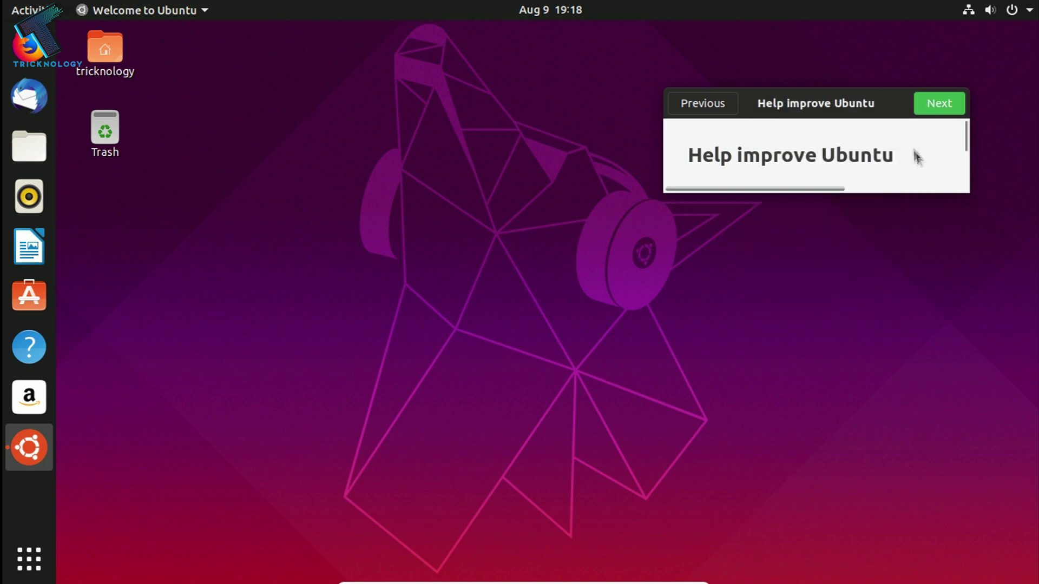
{"action": "double_click", "coordinate": [847, 101]}
{"action": "left_click", "coordinate": [1008, 41]}
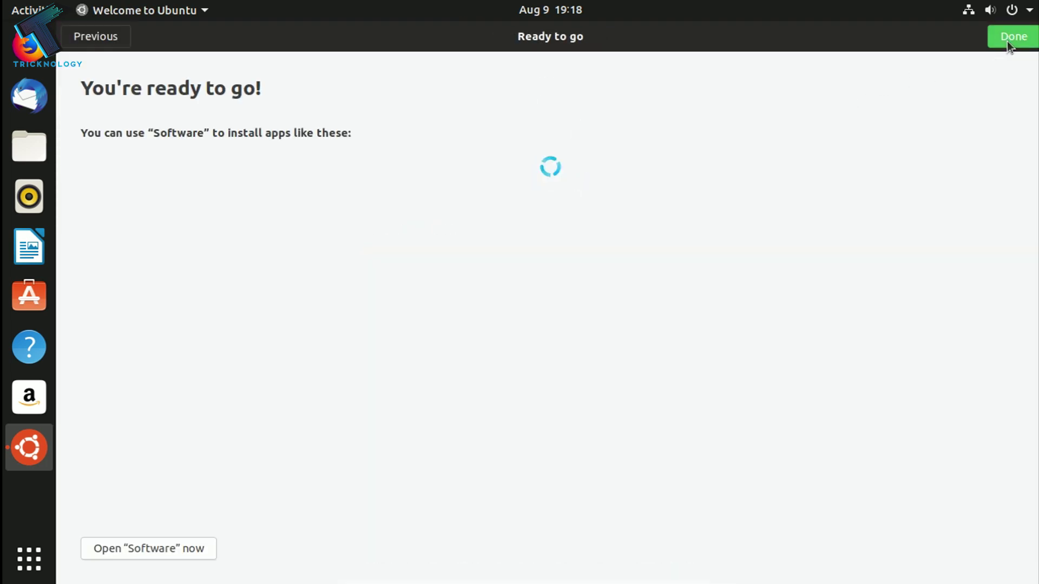
{"action": "left_click", "coordinate": [1007, 41]}
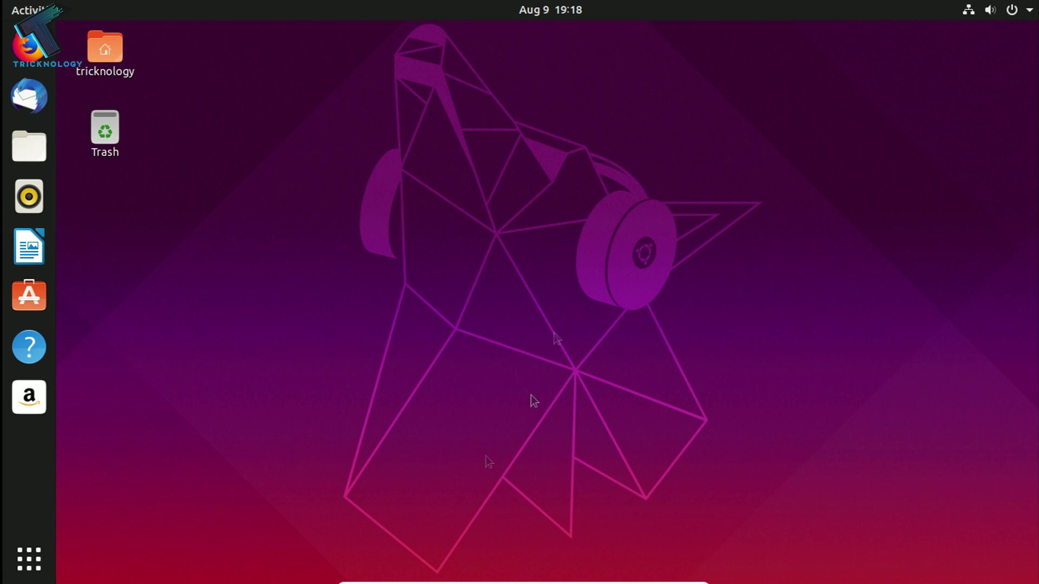
{"action": "left_click", "coordinate": [1024, 7]}
{"action": "left_click", "coordinate": [514, 121]}
Step: Launch Terminal by searching 'terminal' in the application overview
{"action": "left_click", "coordinate": [29, 559]}
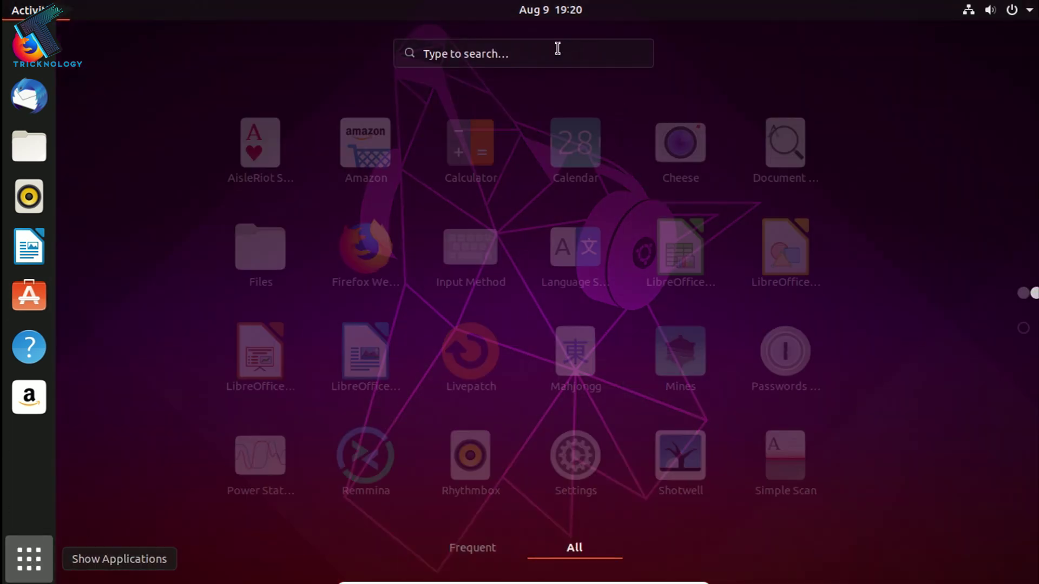
{"action": "type", "text": "terminal"}
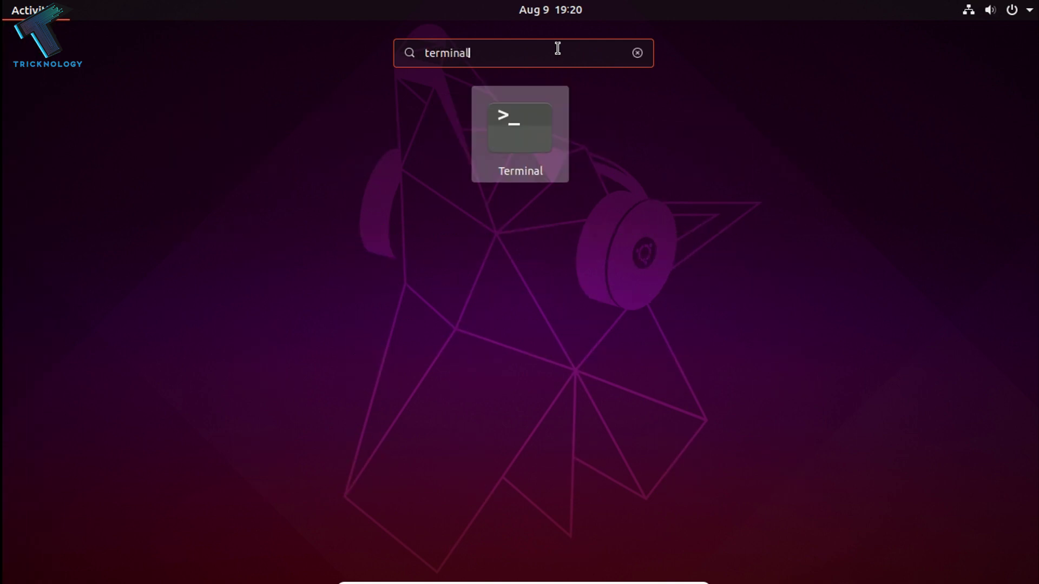
{"action": "key", "text": "Return"}
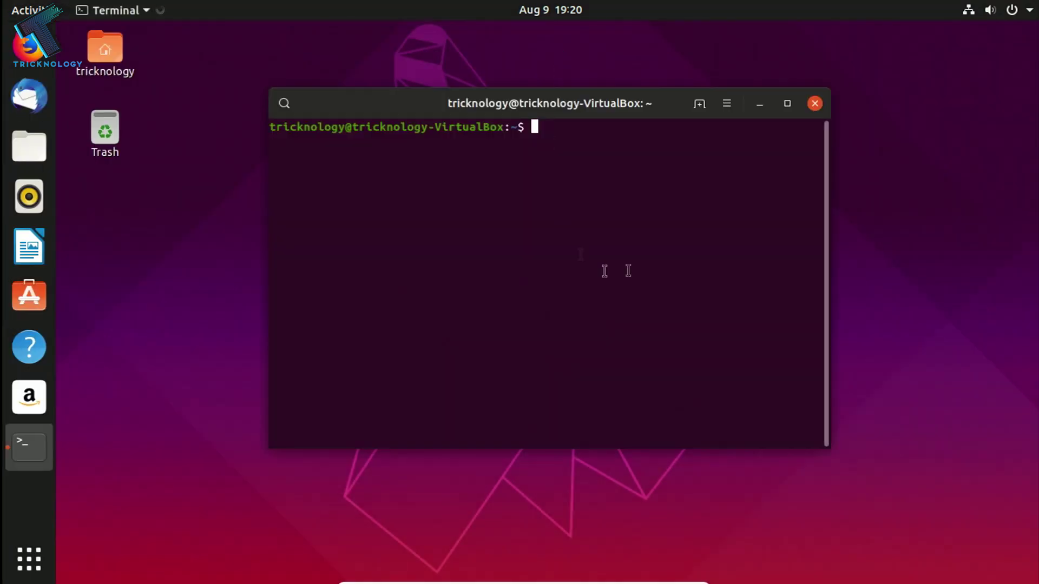
Step: Run 'sudo passwd root', entering the user password and the new root password twice
{"action": "type", "text": "sudo passwd root"}
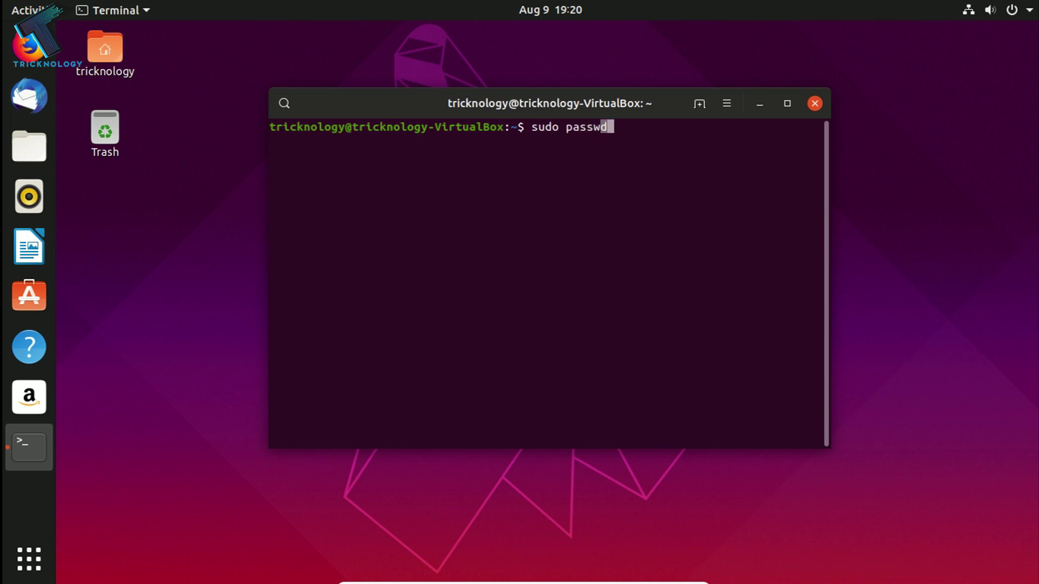
{"action": "key", "text": "Return"}
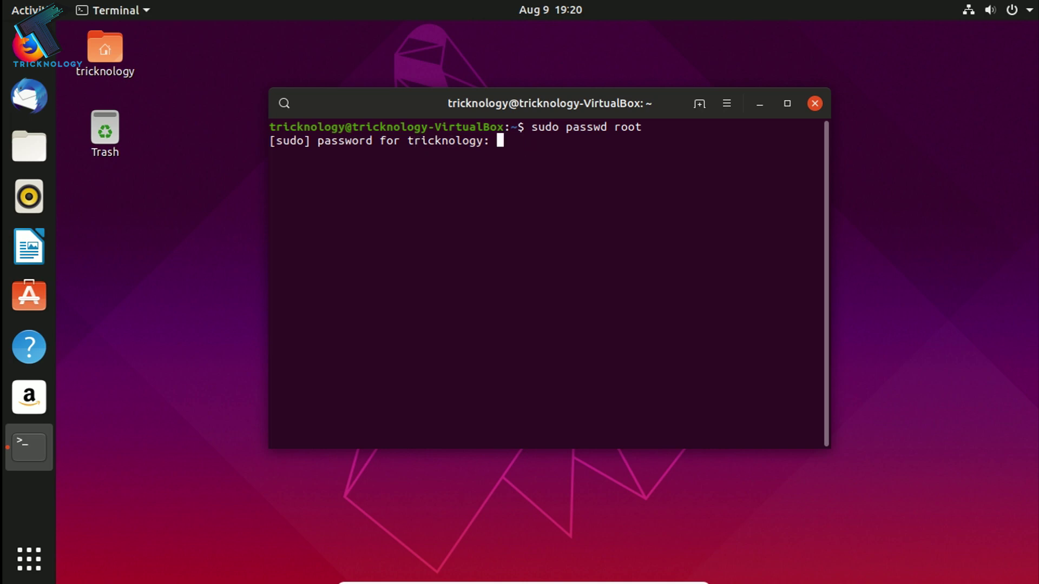
{"action": "key", "text": "Return"}
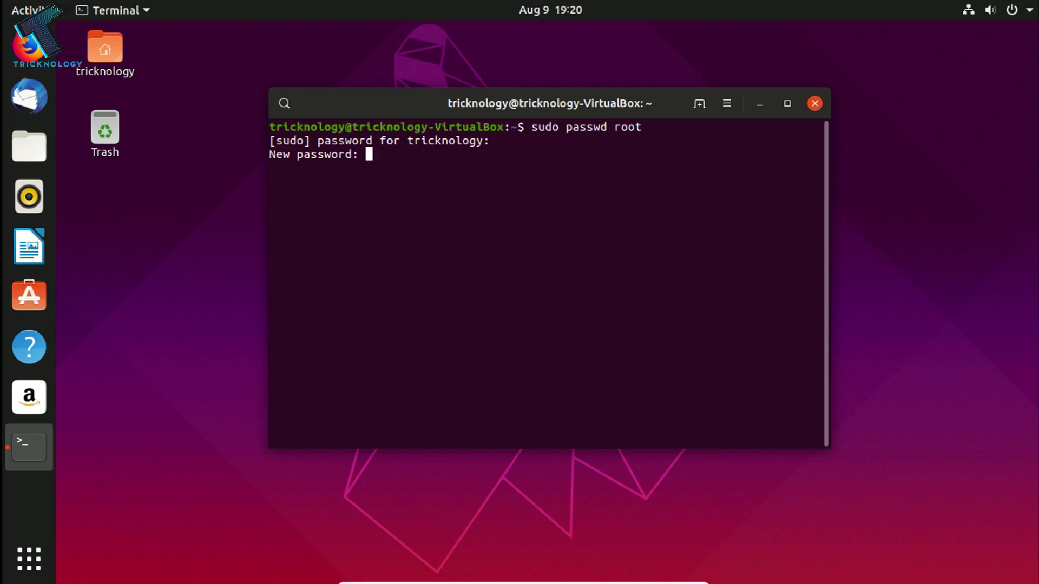
{"action": "key", "text": "Return"}
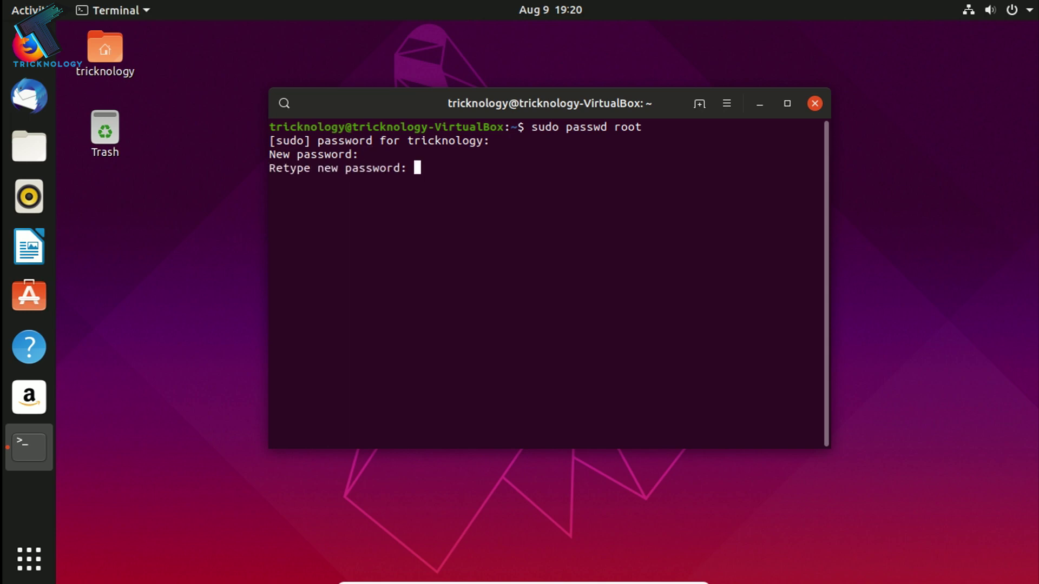
{"action": "key", "text": "Return"}
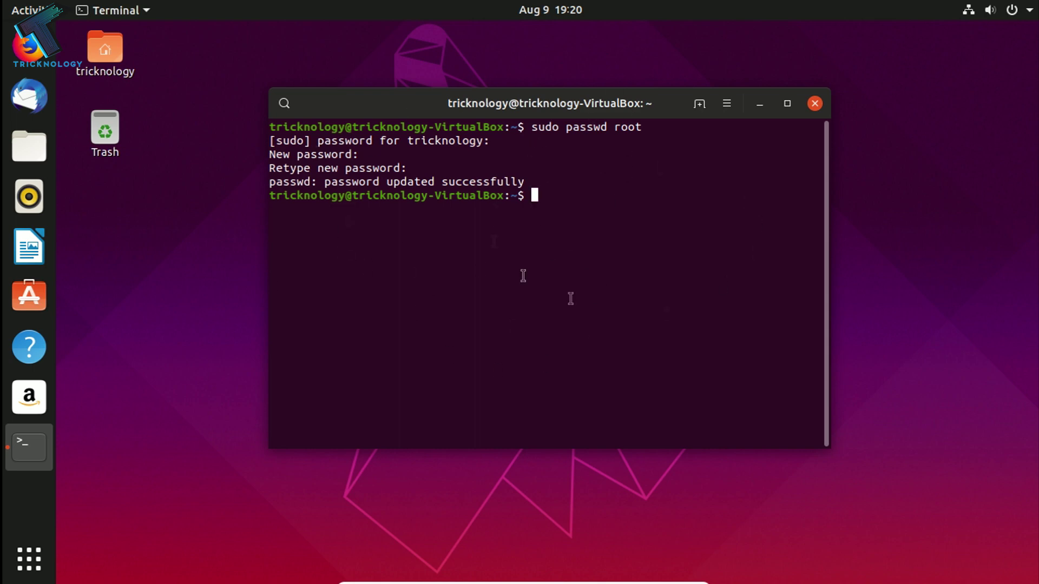
Step: Switch to a root shell with 'su root' using the new root password
{"action": "type", "text": "su root"}
{"action": "key", "text": "Return"}
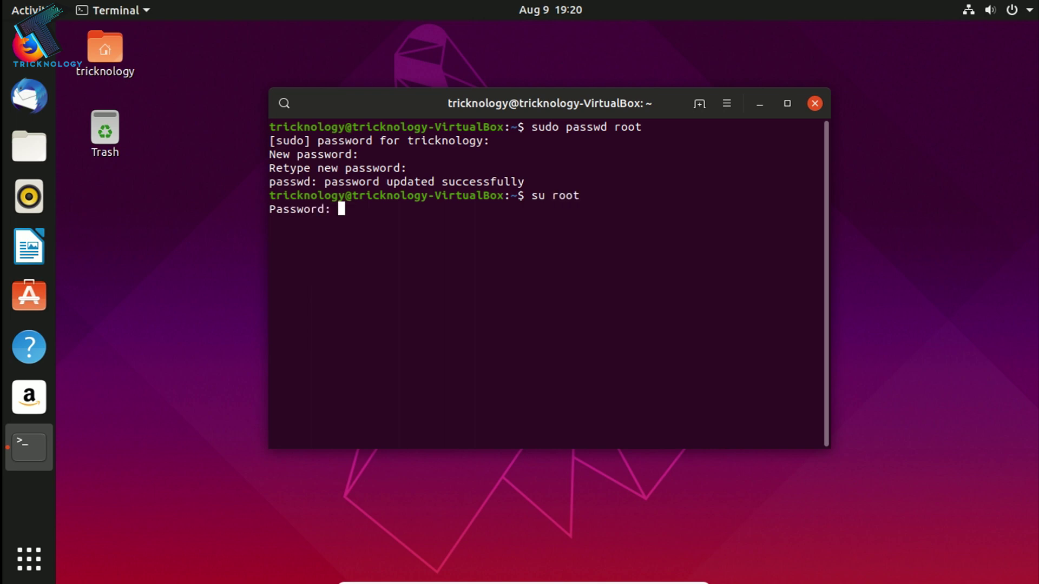
{"action": "key", "text": "Return"}
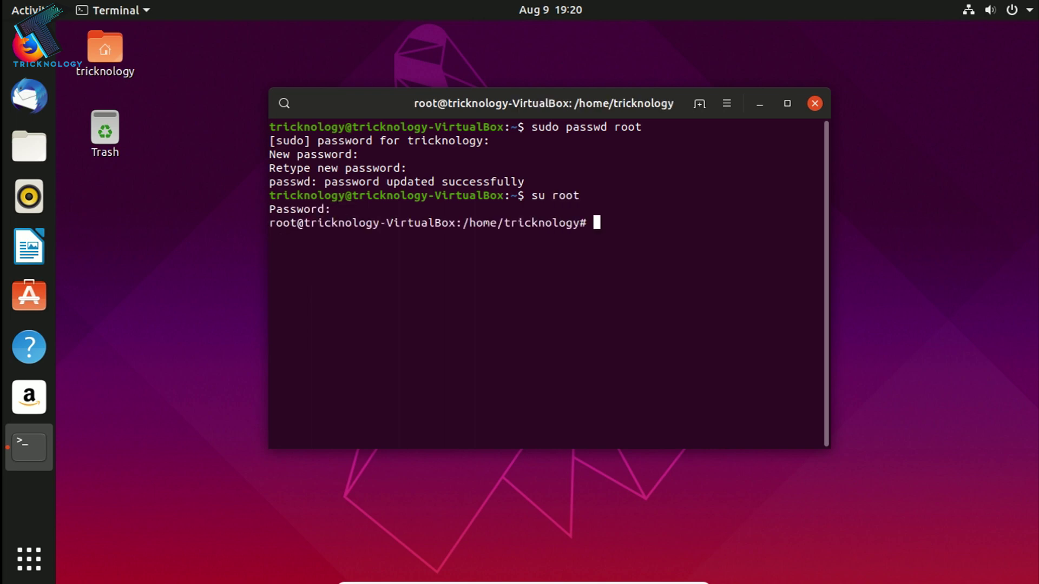
{"action": "left_click_drag", "start_coordinate": [311, 223], "coordinate": [271, 222]}
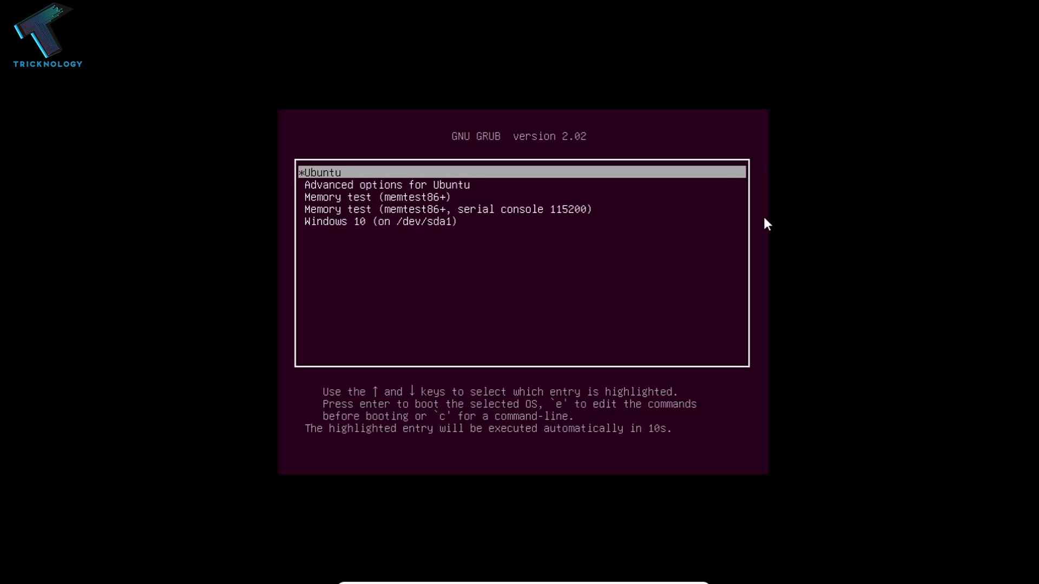
Step: Boot the Windows 10 entry from the GRUB menu and dismiss the mouse integration notice
{"action": "key", "text": "Down"}
{"action": "key", "text": "Down"}
{"action": "key", "text": "Down"}
{"action": "key", "text": "Down"}
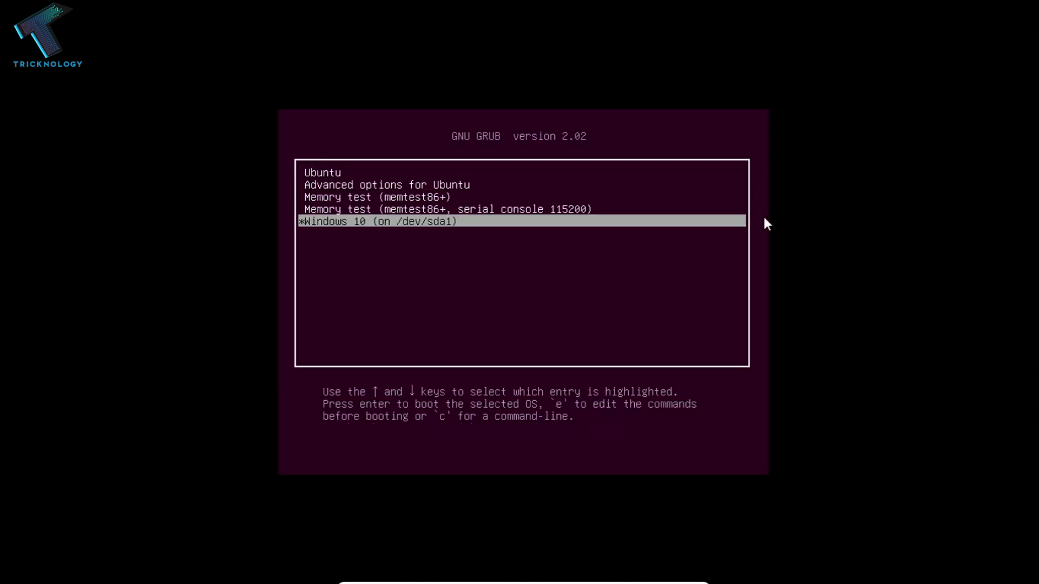
{"action": "key", "text": "Return"}
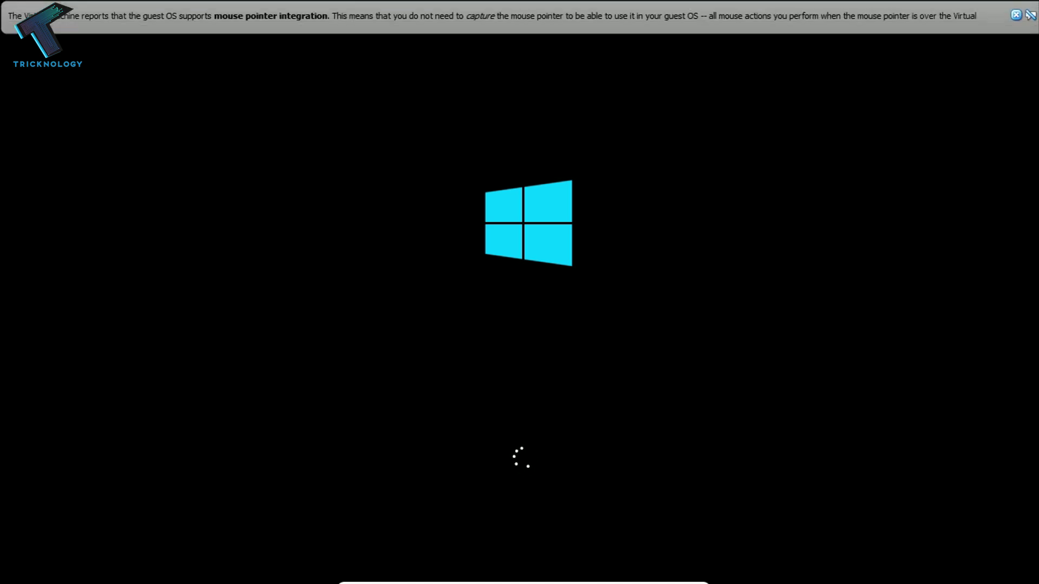
{"action": "left_click", "coordinate": [1017, 15]}
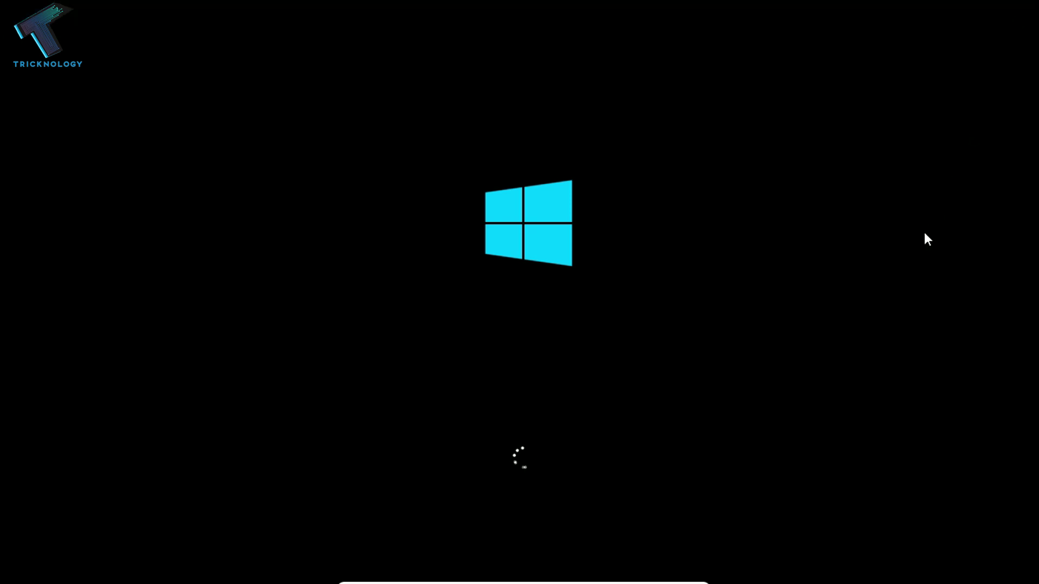